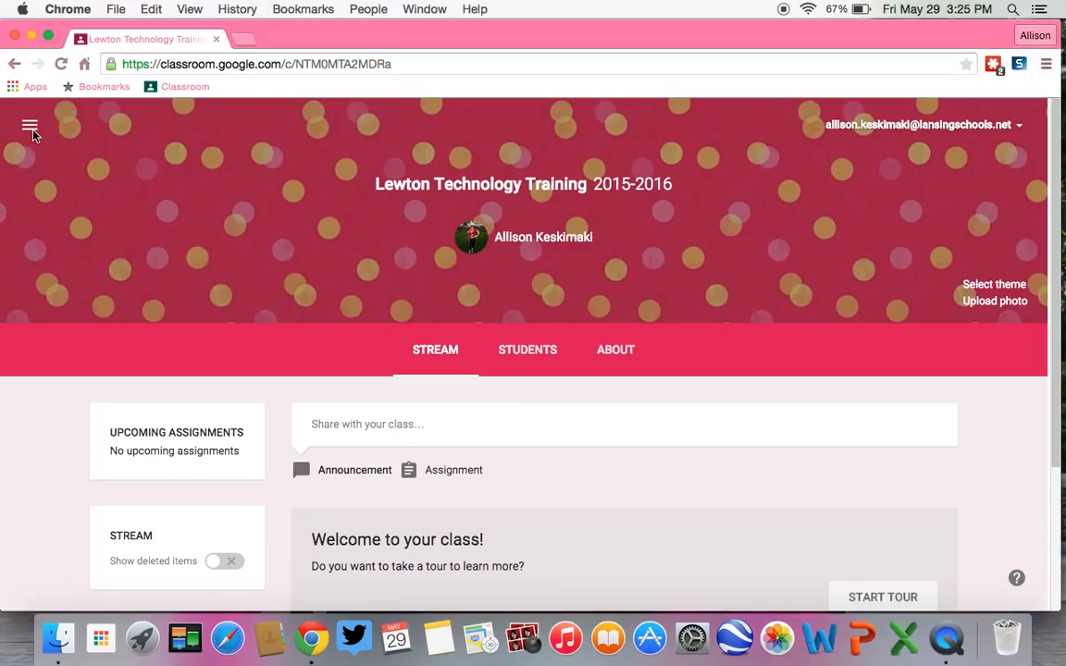
# Go to the Classroom home page and open the first Lewton Technology Training 2015-2016 class.
pyautogui.click(29, 126)
pyautogui.click(74, 136)
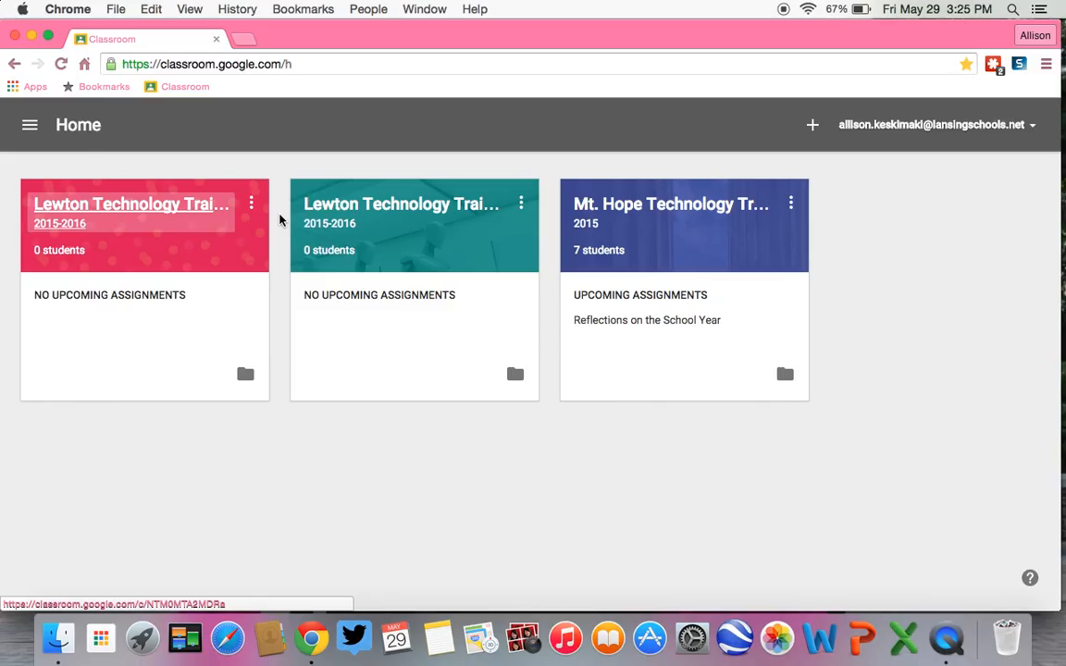
pyautogui.click(203, 205)
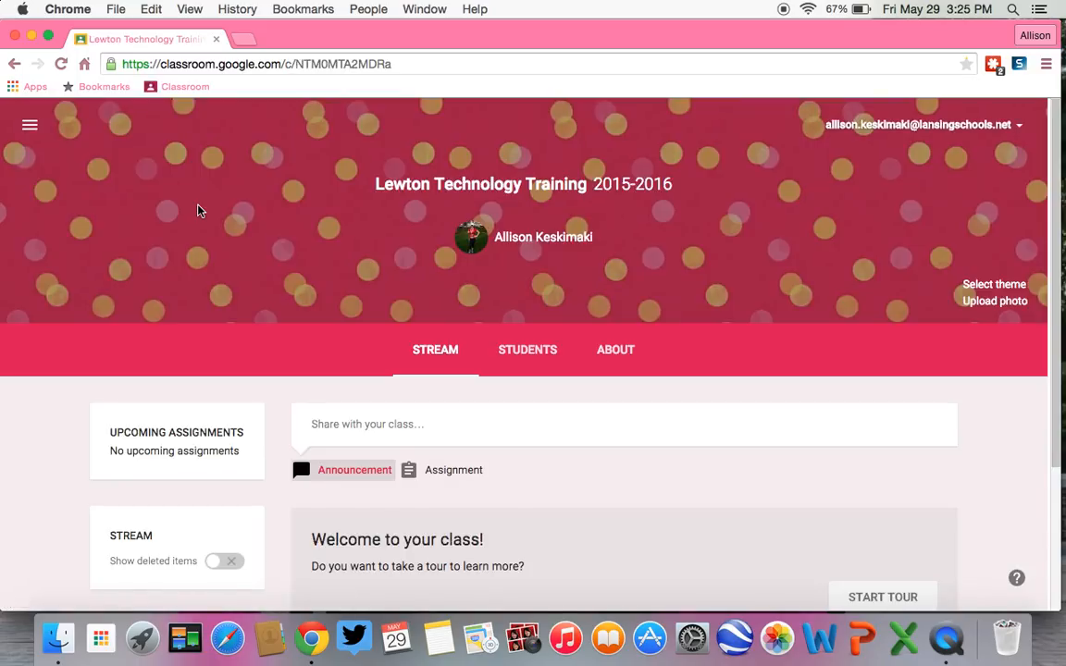
# Start a new assignment in the class stream and title it "Google Form Assignment".
pyautogui.scroll(-3, 642, 409)
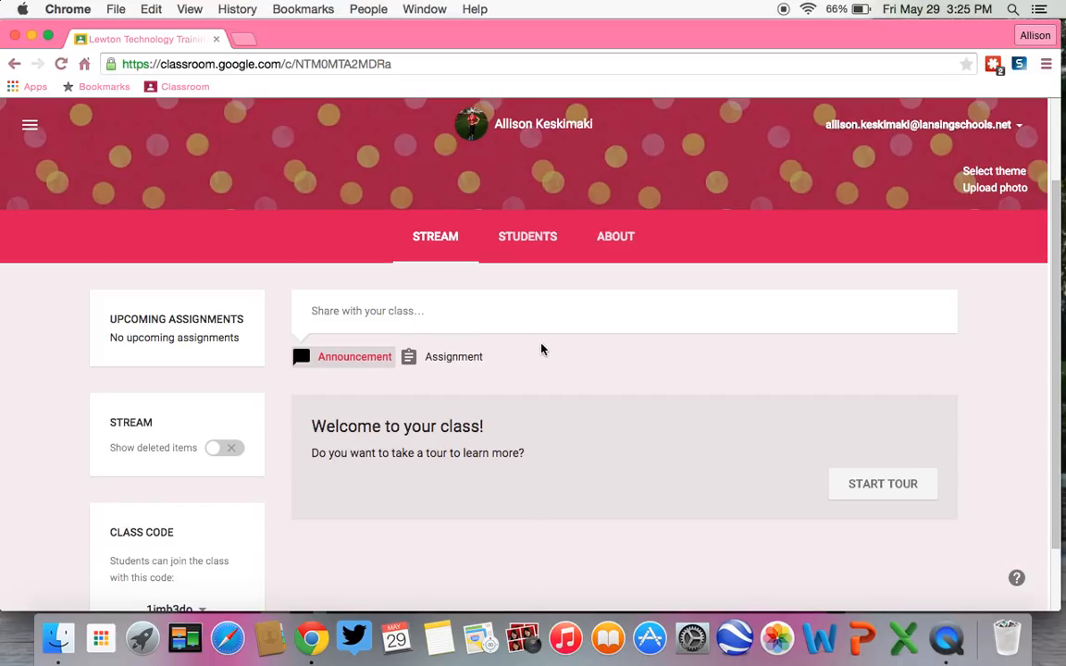
pyautogui.click(454, 357)
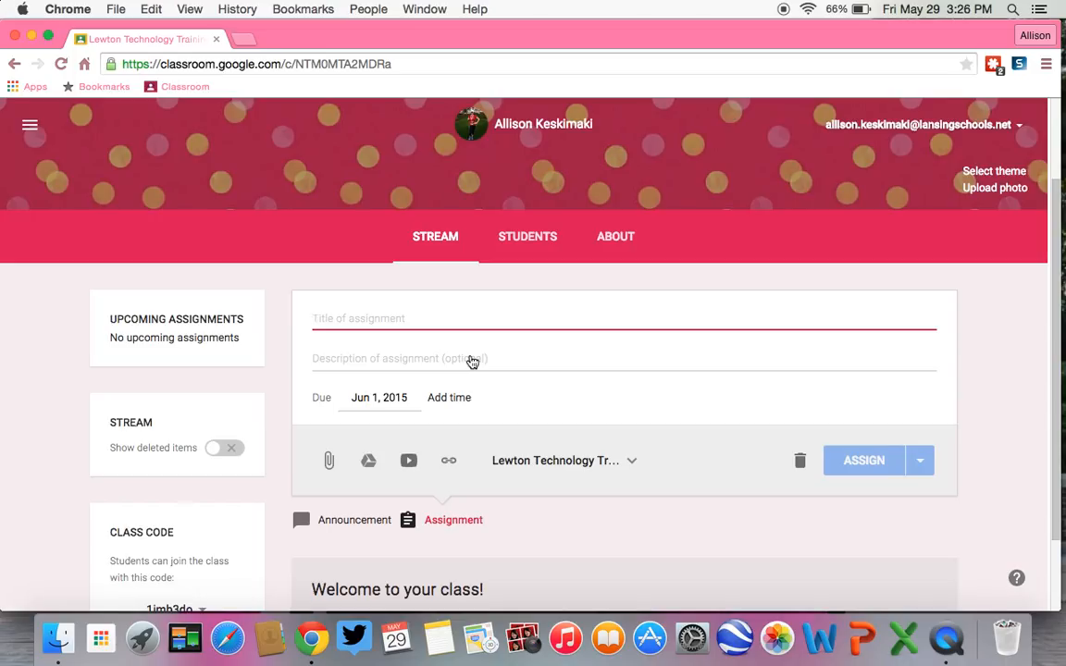
pyautogui.write('Google Form Assignment')
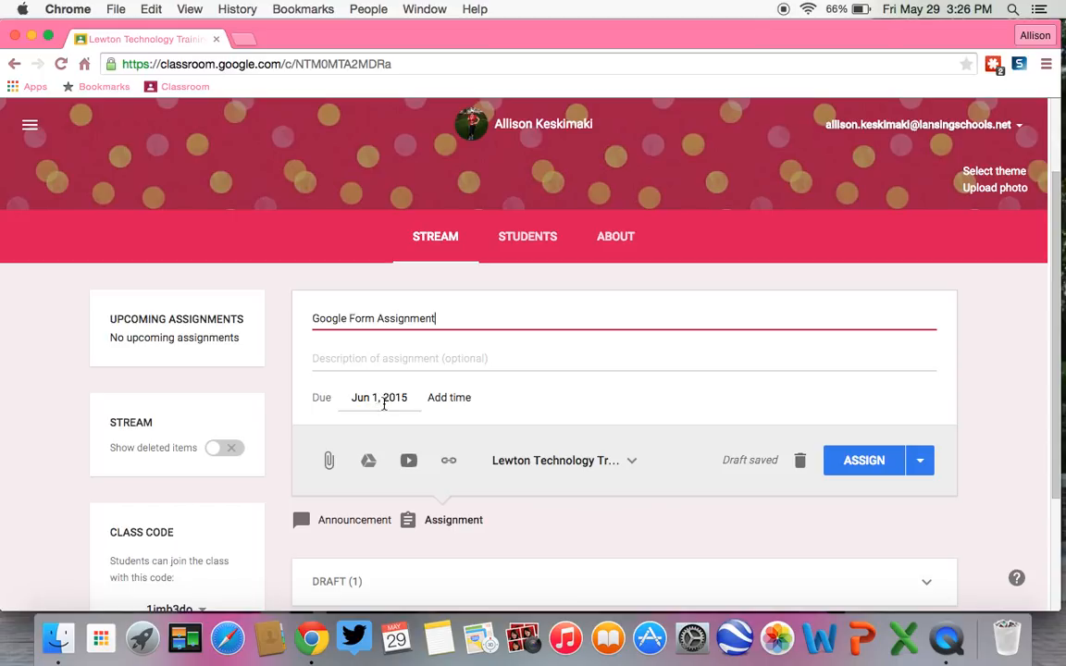
# Set the assignment's due date to Jun 3, 2015 and add a due time of 11:59 PM.
pyautogui.click(384, 405)
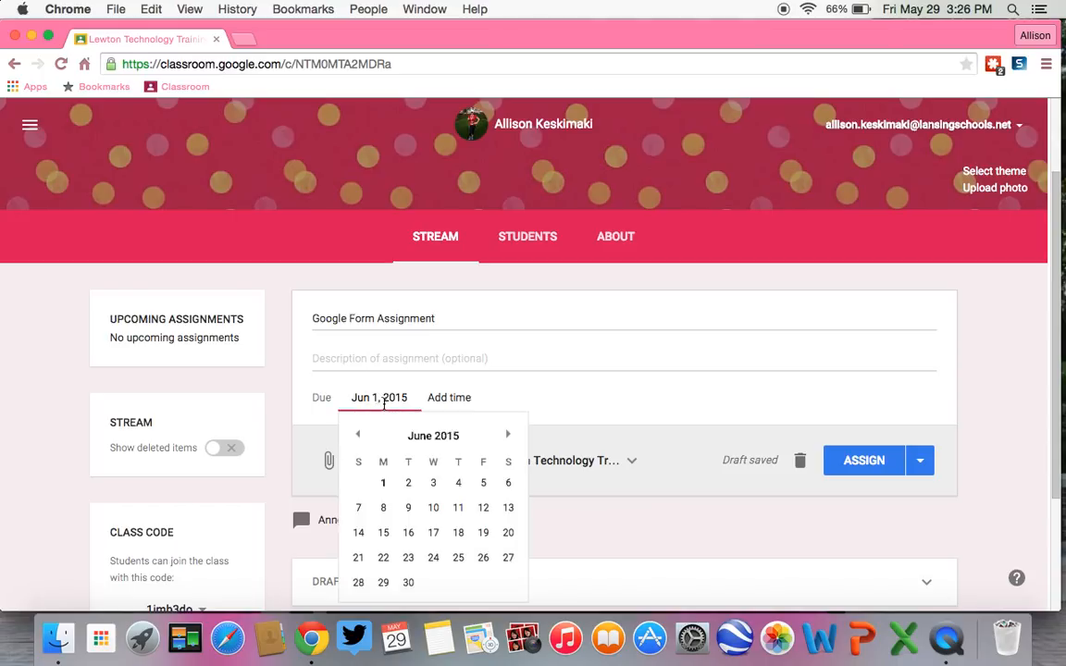
pyautogui.click(436, 486)
pyautogui.click(463, 400)
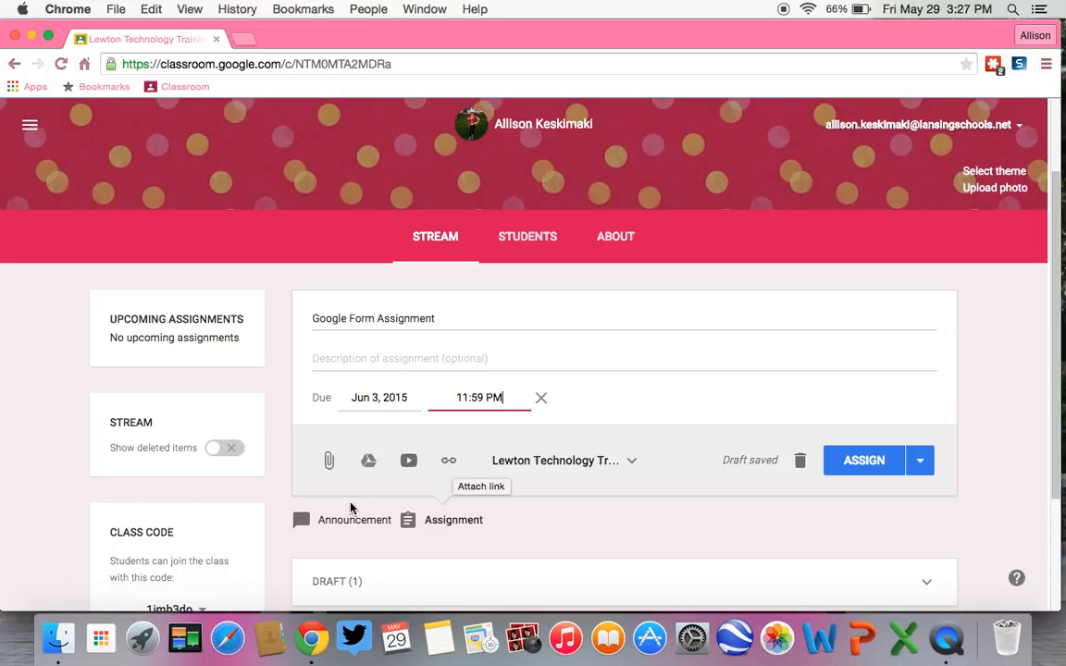
# Upload Copyof8thGradeGroupContractExample.docx from the Downloads folder as an attachment and set its access to "Students can view file".
pyautogui.click(329, 469)
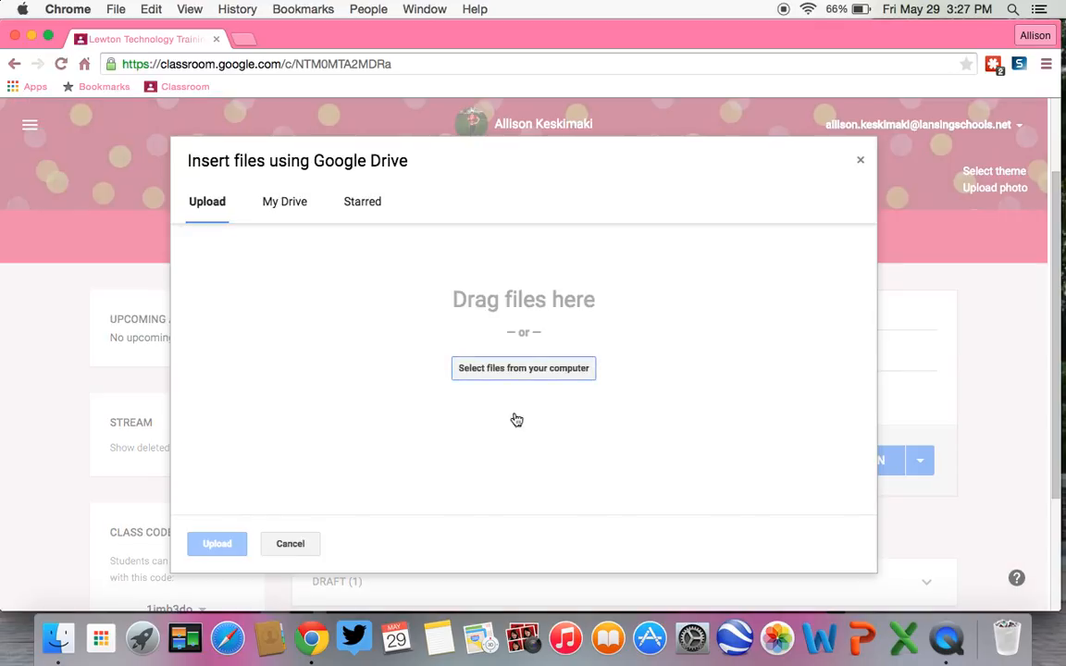
pyautogui.click(528, 375)
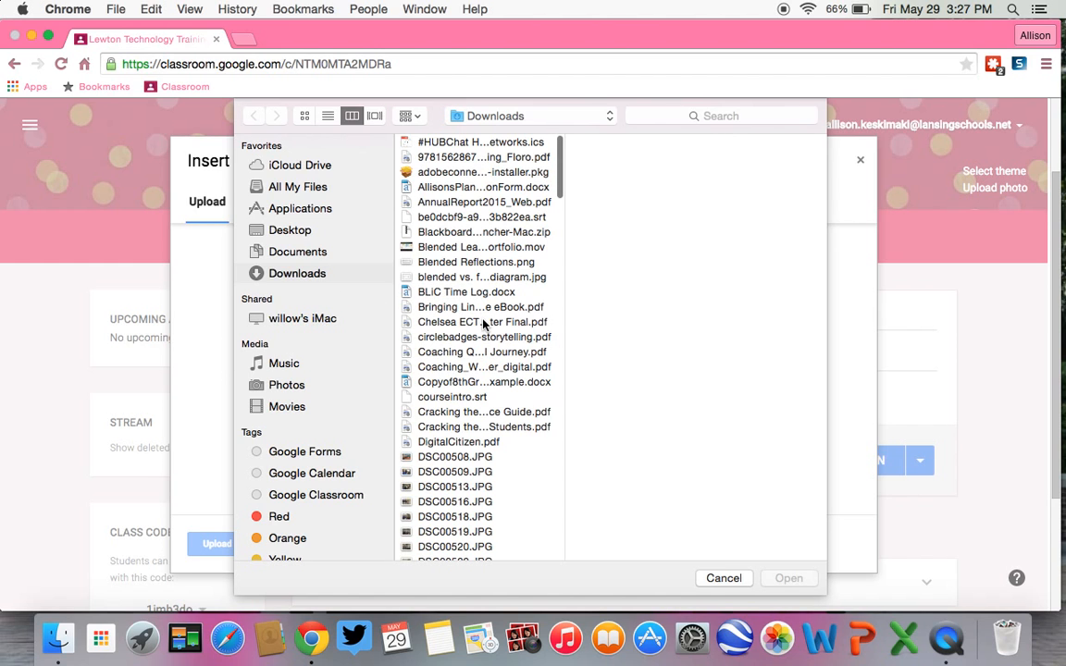
pyautogui.click(453, 380)
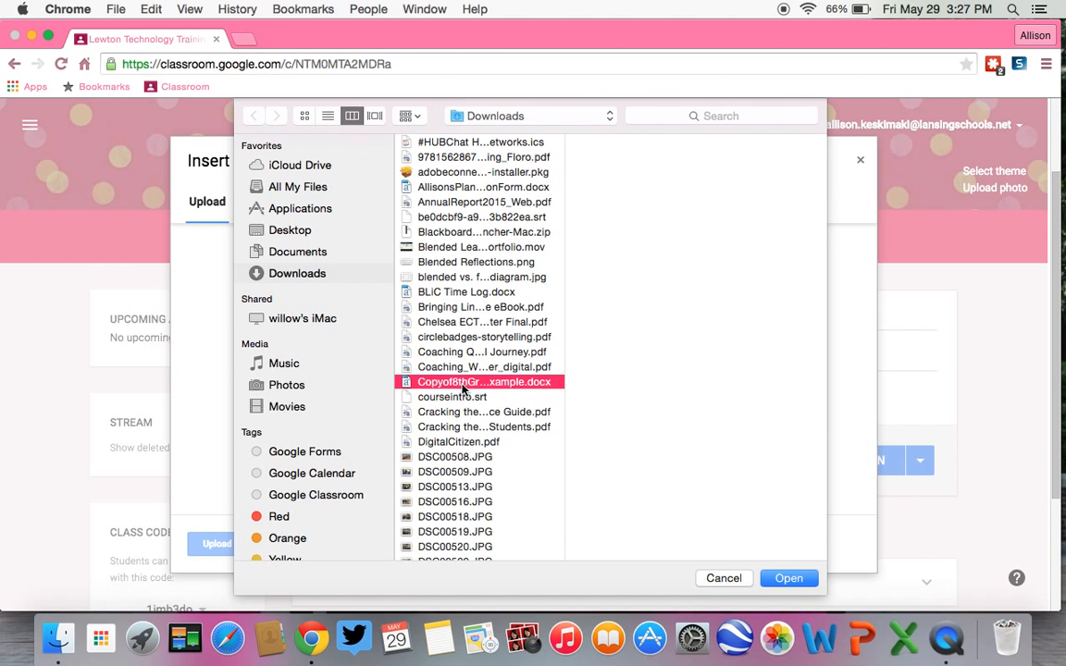
pyautogui.click(791, 577)
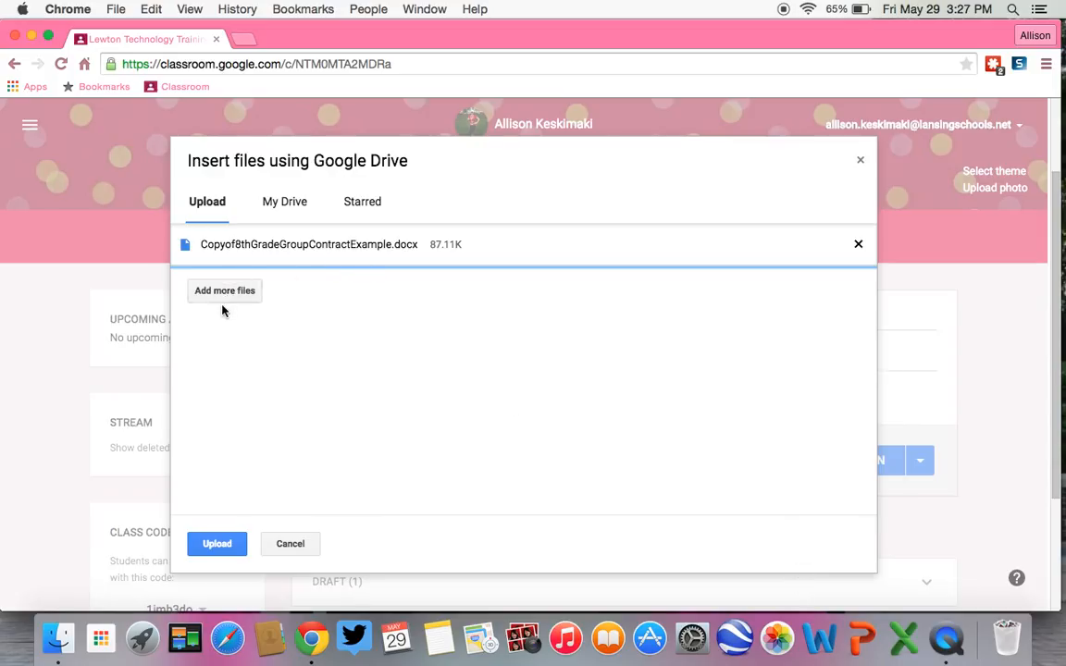
pyautogui.click(223, 545)
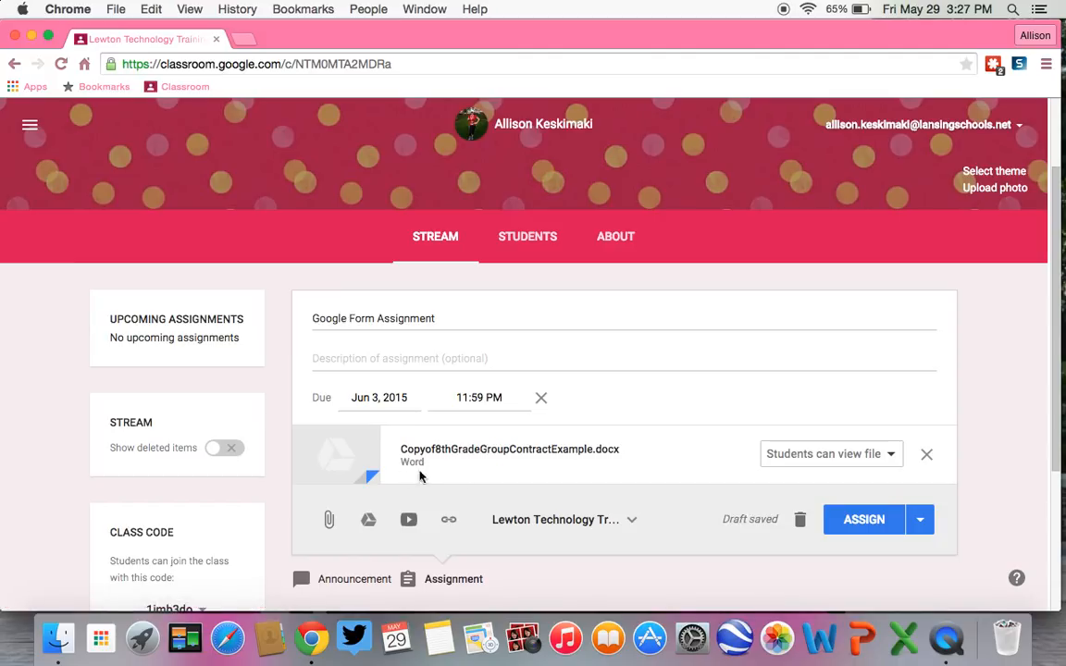
pyautogui.click(893, 454)
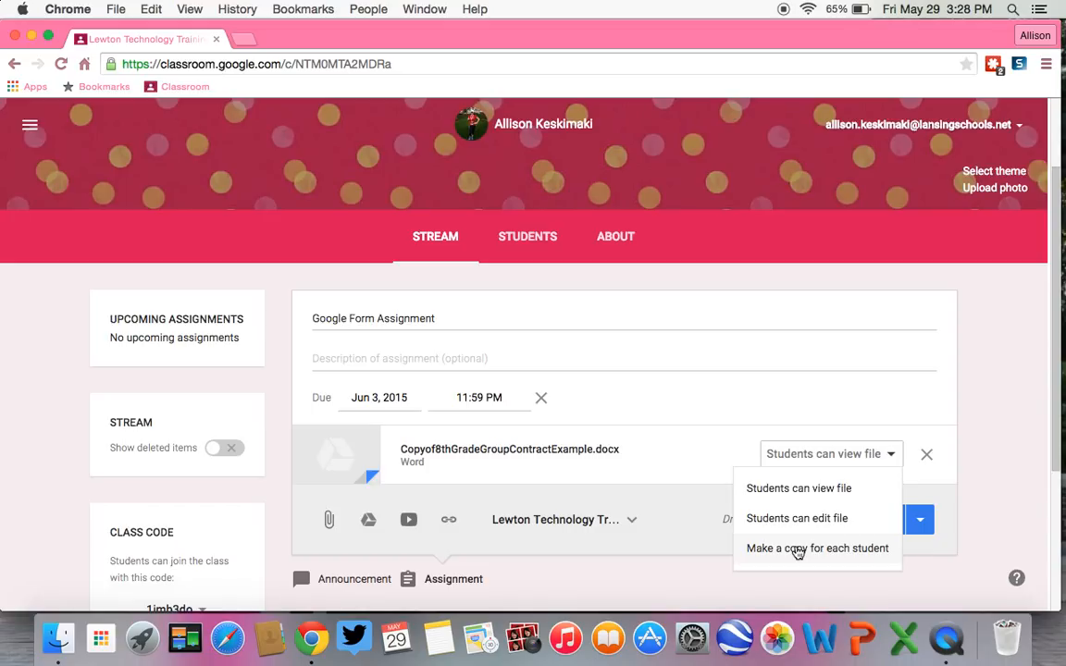
pyautogui.click(803, 491)
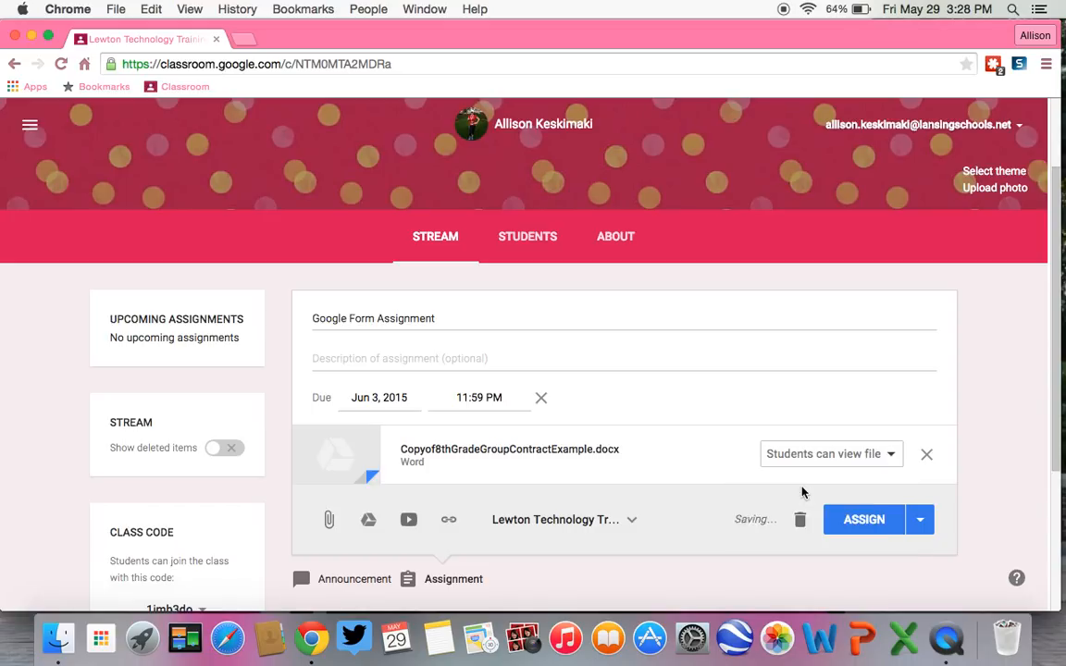
# Attach the Google Drive Training document from the main level of My Drive to the assignment.
pyautogui.scroll(-1, 714, 476)
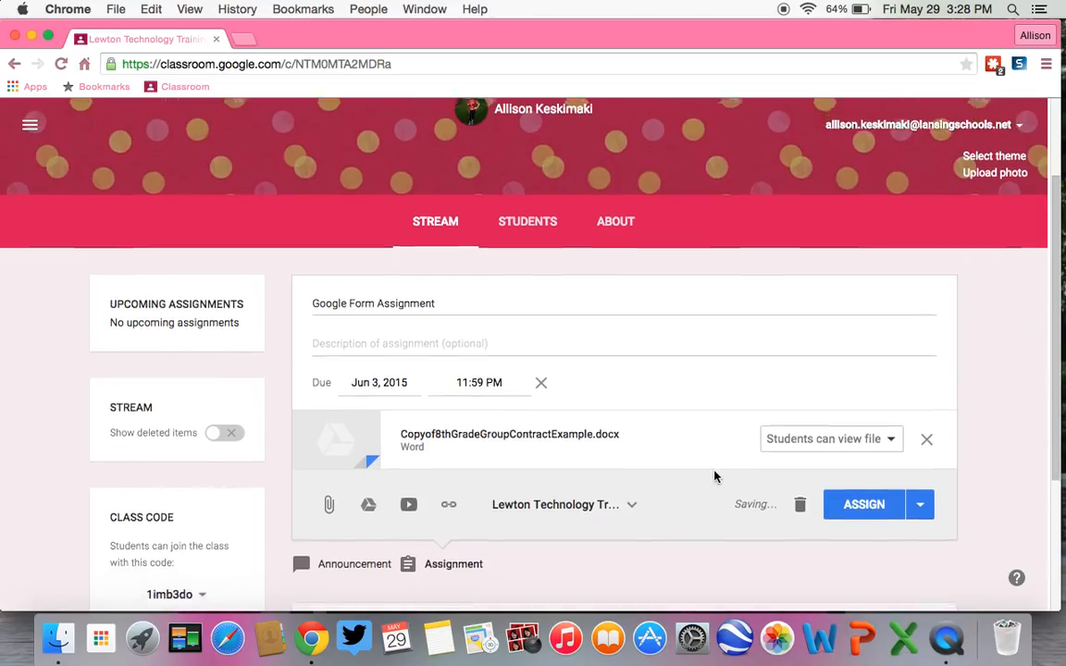
pyautogui.click(370, 484)
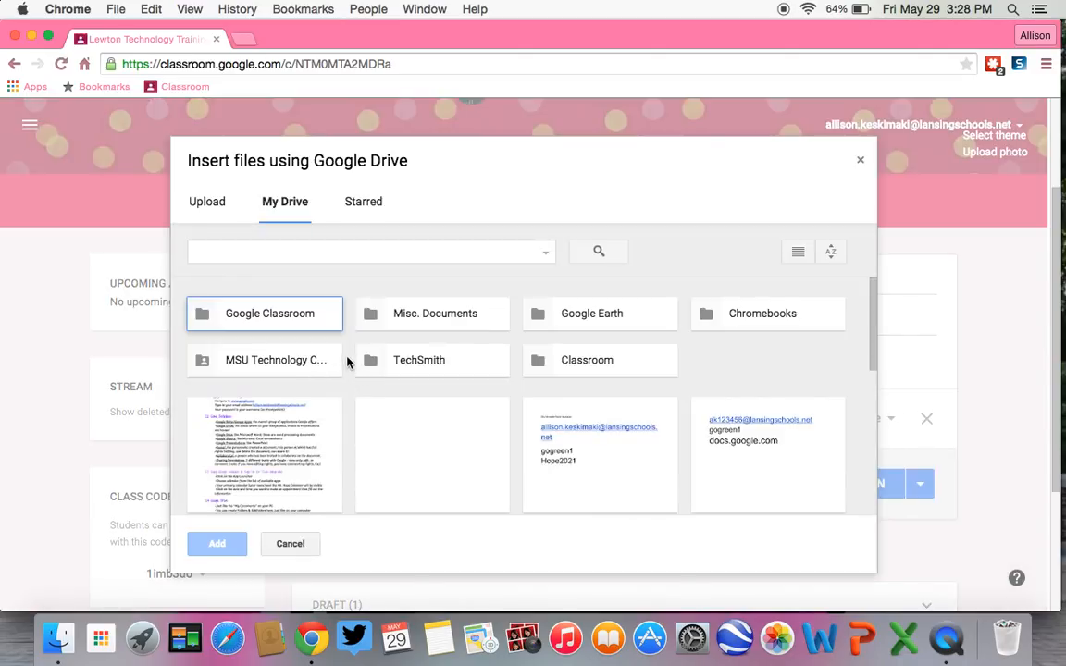
pyautogui.doubleClick(312, 319)
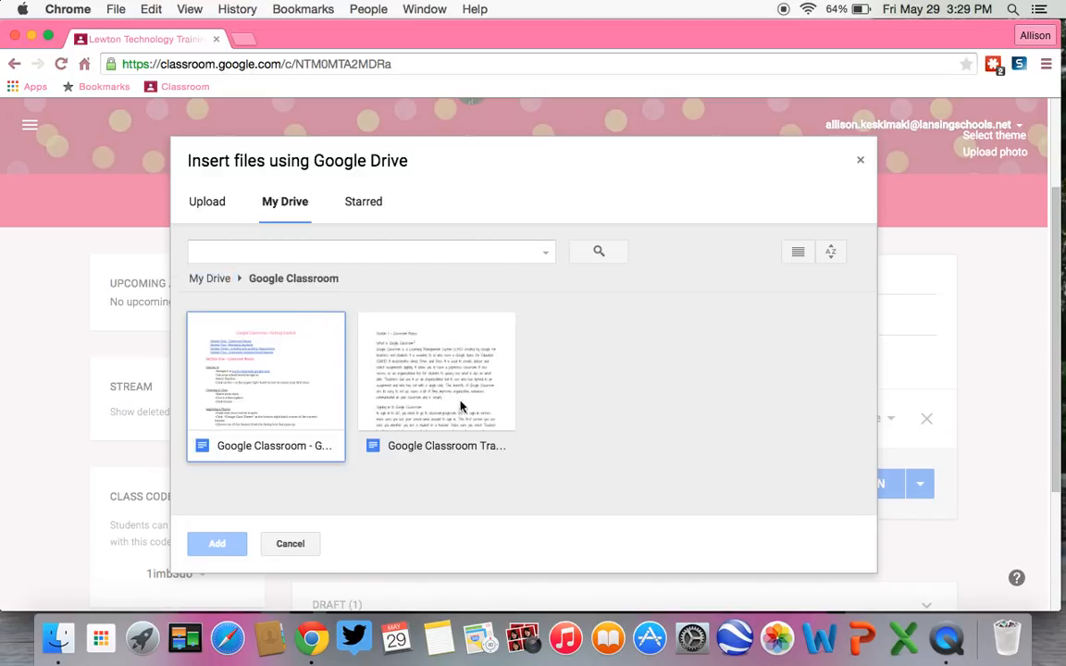
pyautogui.click(218, 278)
pyautogui.click(307, 453)
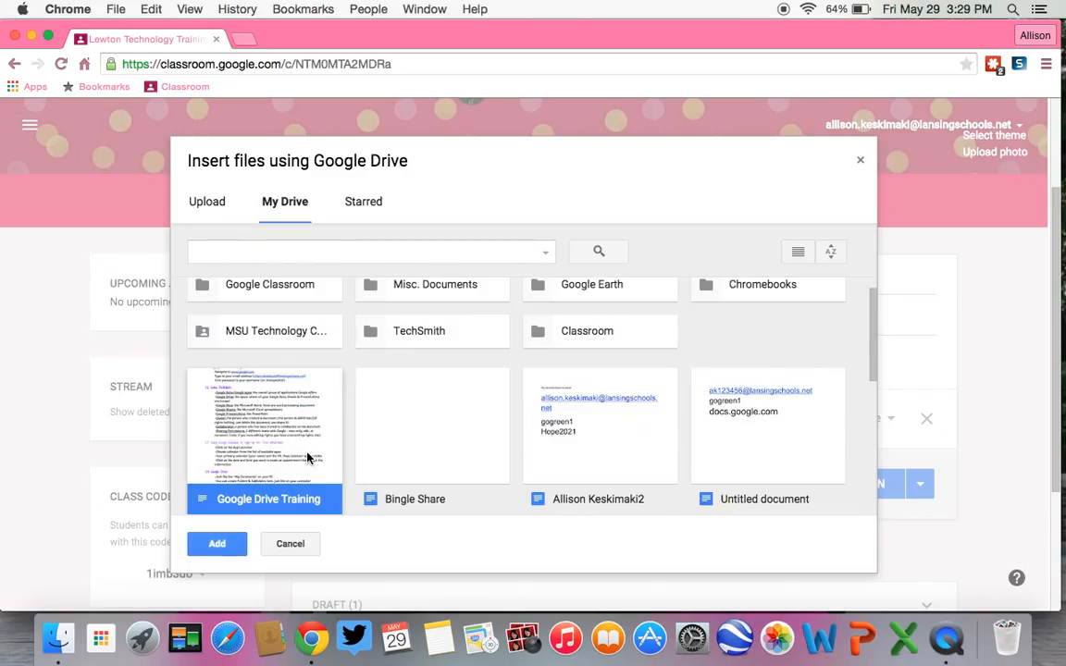
pyautogui.click(243, 552)
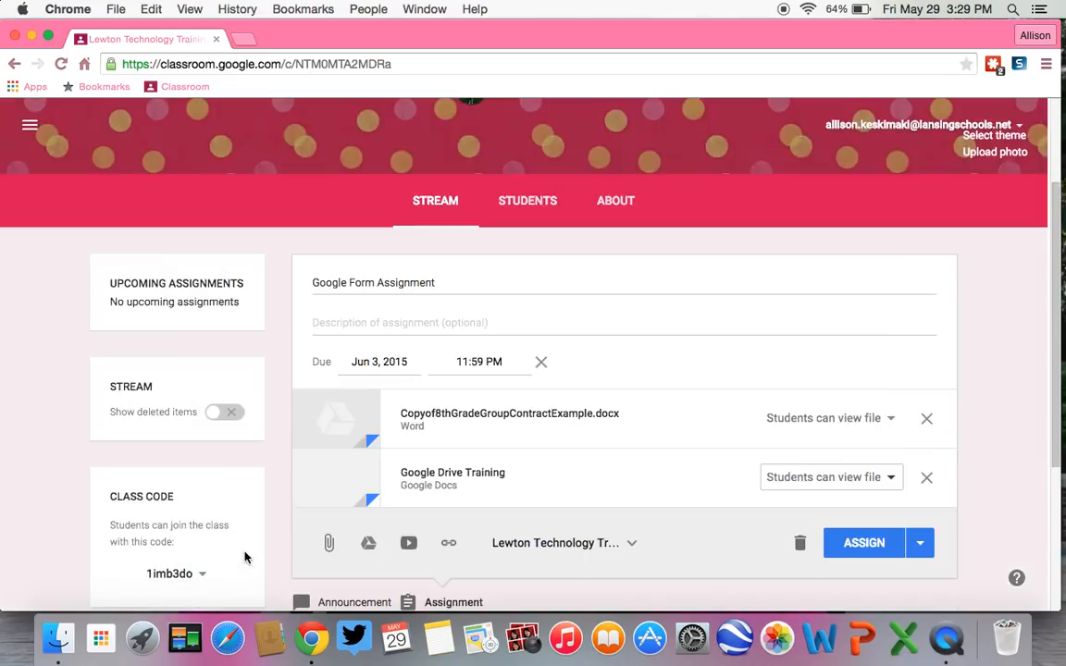
# Set the Google Drive Training attachment to "Make a copy for each student".
pyautogui.scroll(-2, 628, 526)
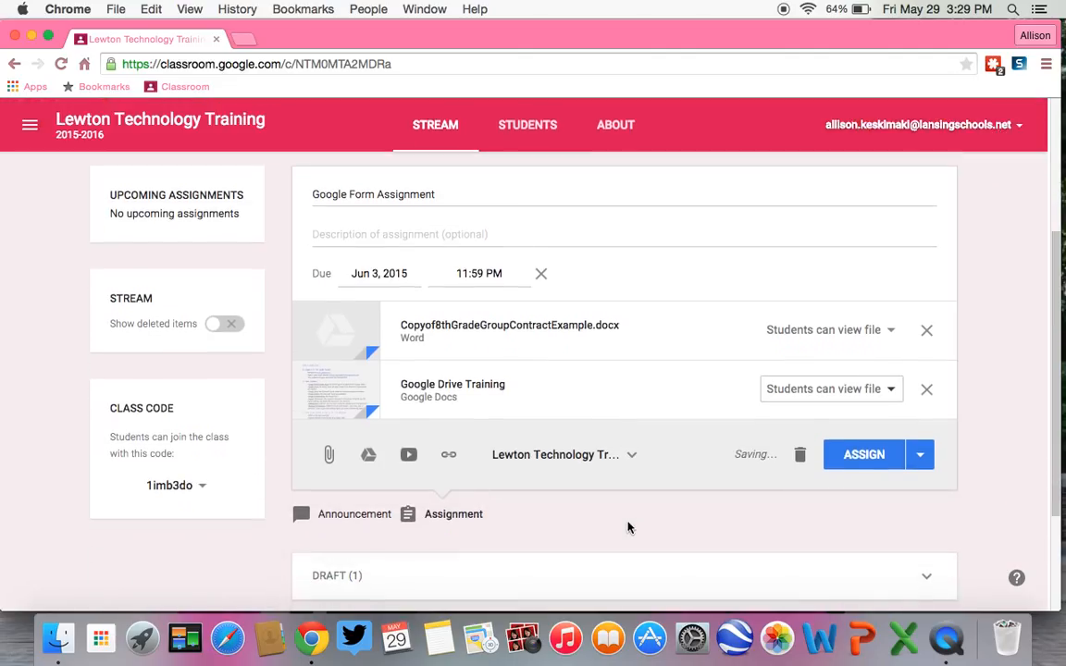
pyautogui.click(879, 393)
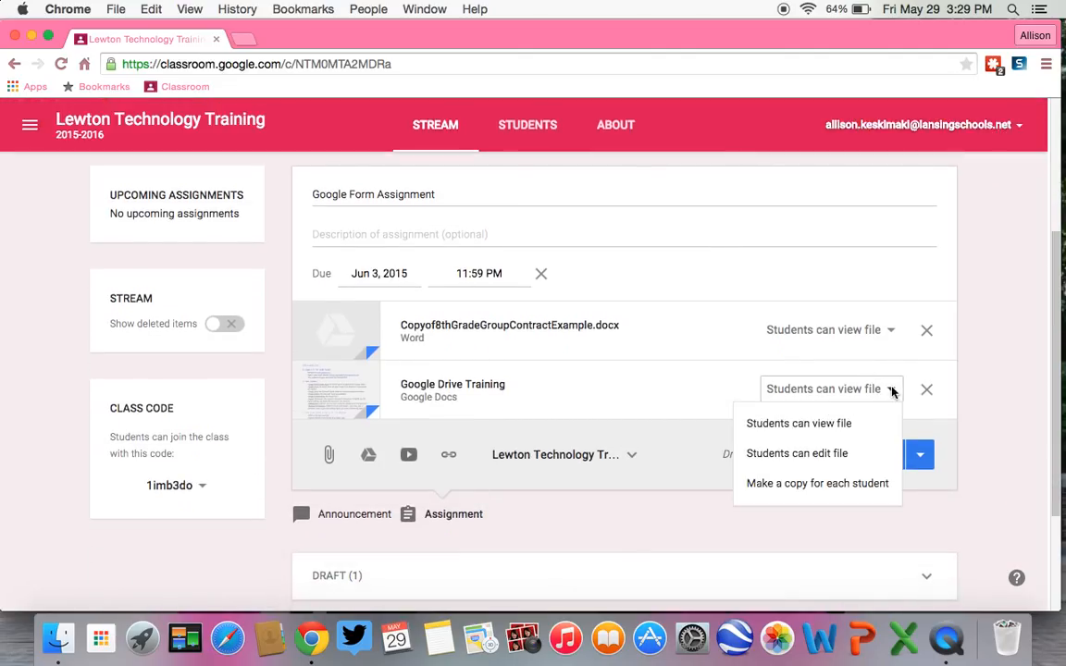
pyautogui.click(829, 485)
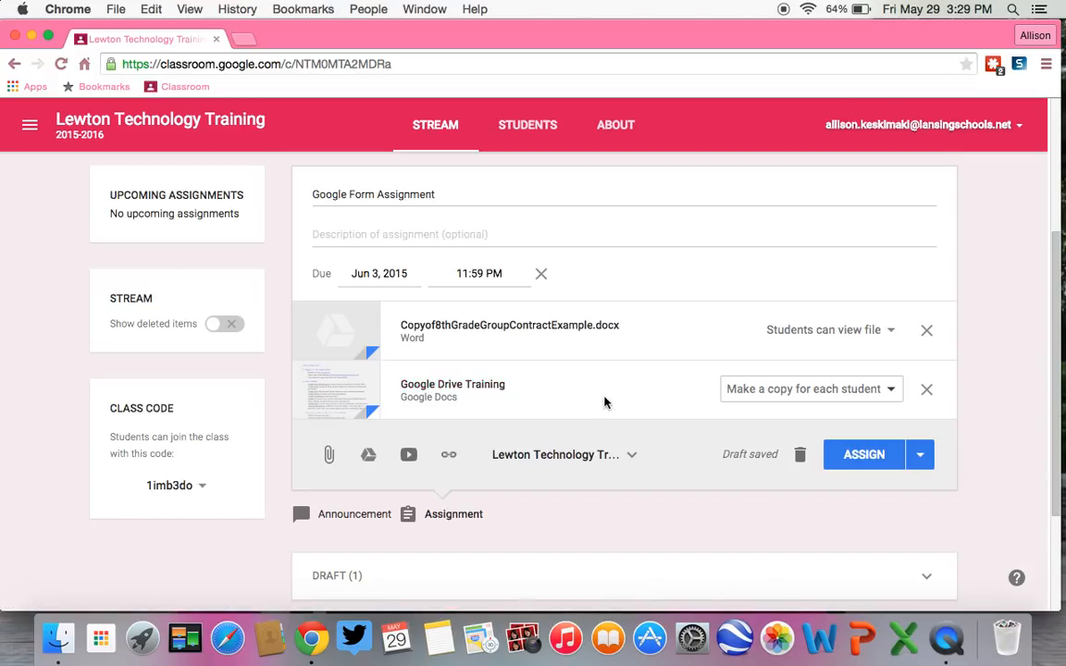
# Try to attach a YouTube video by searching for "Google Chrome", then close the video dialog without adding one.
pyautogui.click(408, 454)
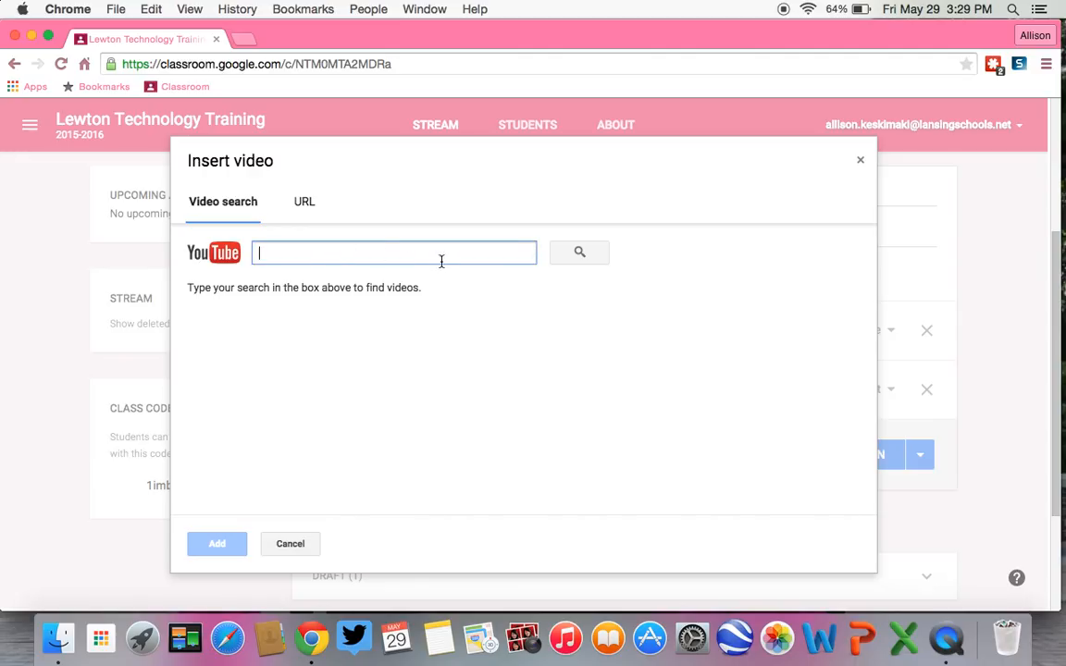
pyautogui.click(305, 201)
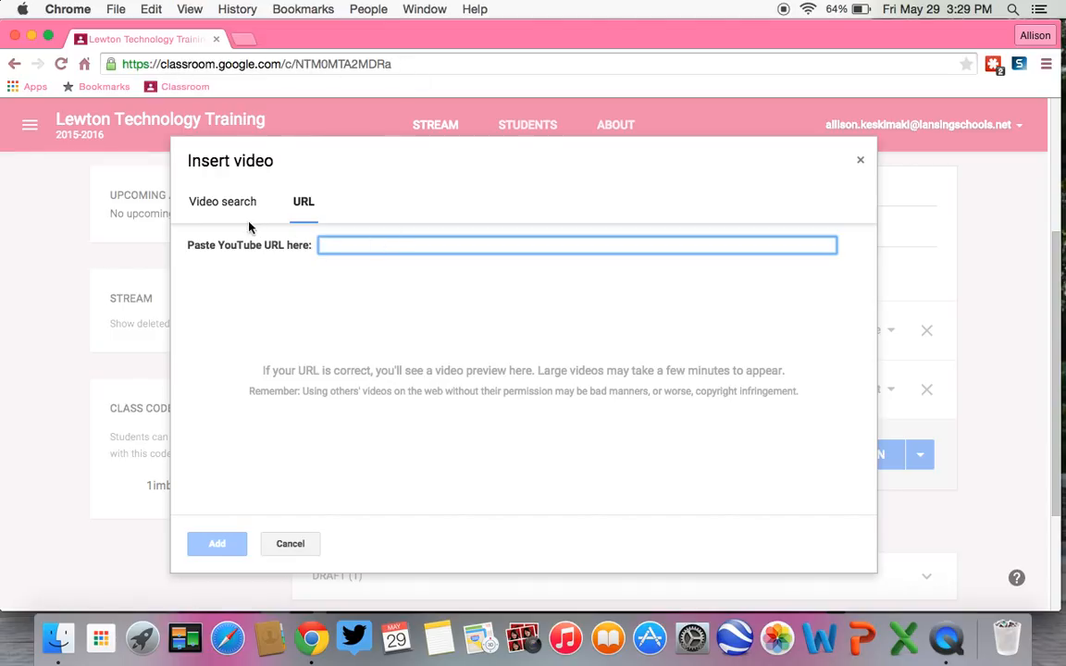
pyautogui.click(220, 197)
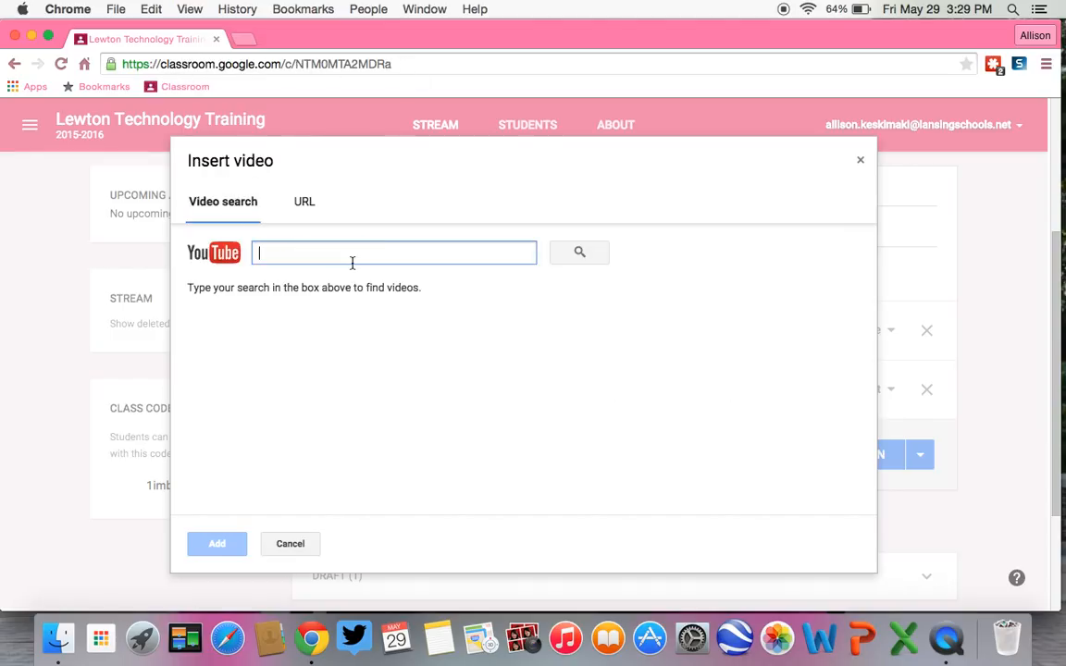
pyautogui.write('Google Chr')
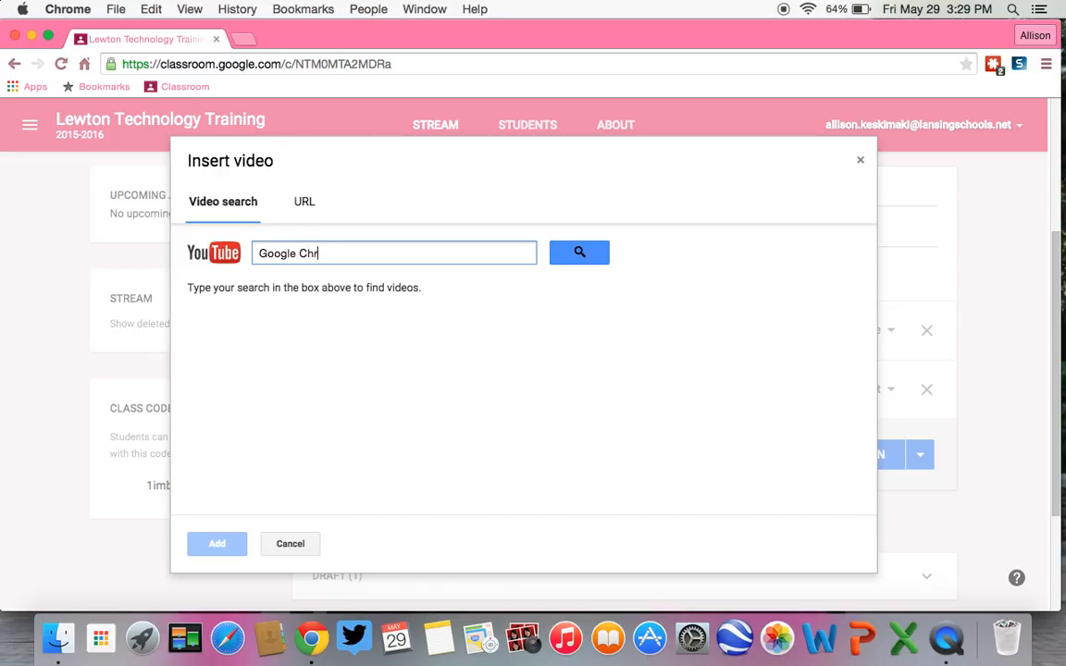
pyautogui.write('ome')
pyautogui.click(568, 256)
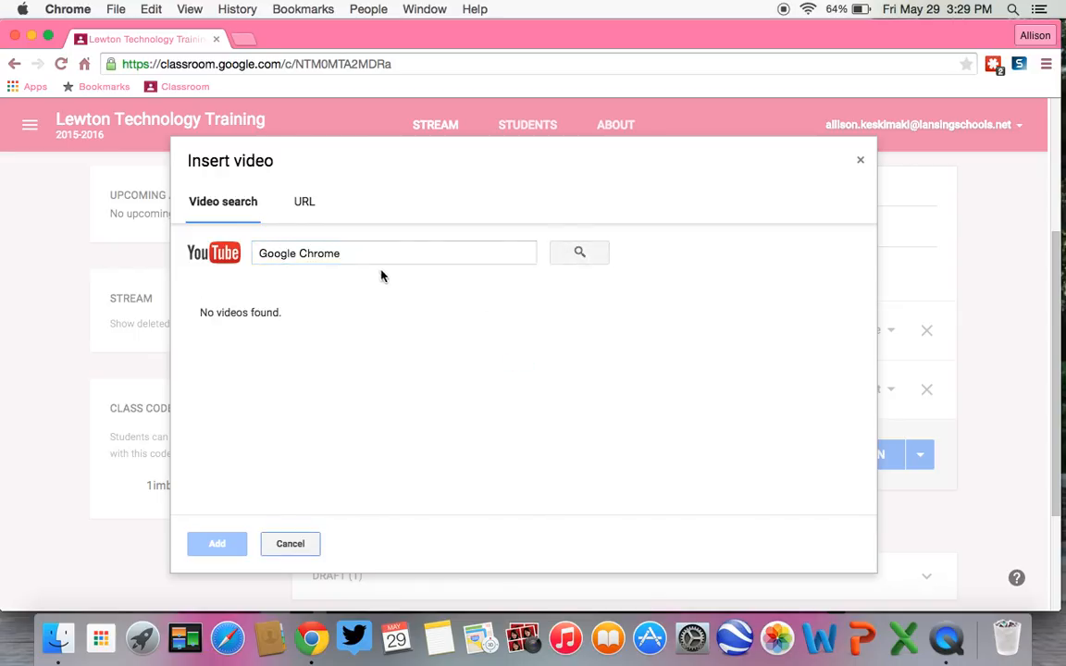
pyautogui.click(295, 543)
pyautogui.click(450, 456)
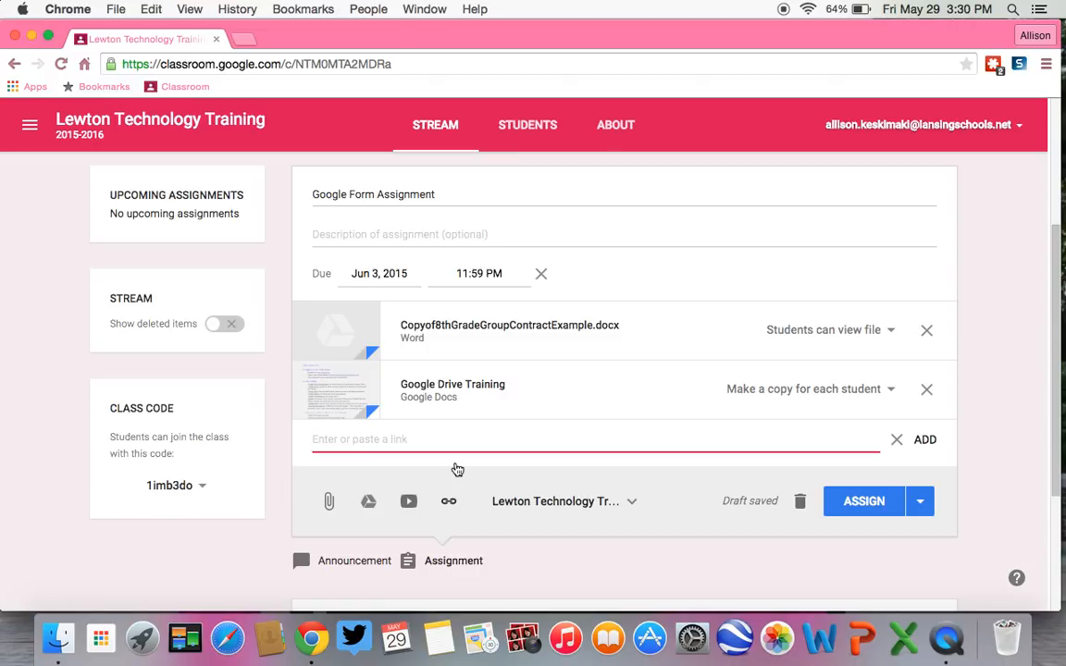
pyautogui.write('www.mrsktechnology.com')
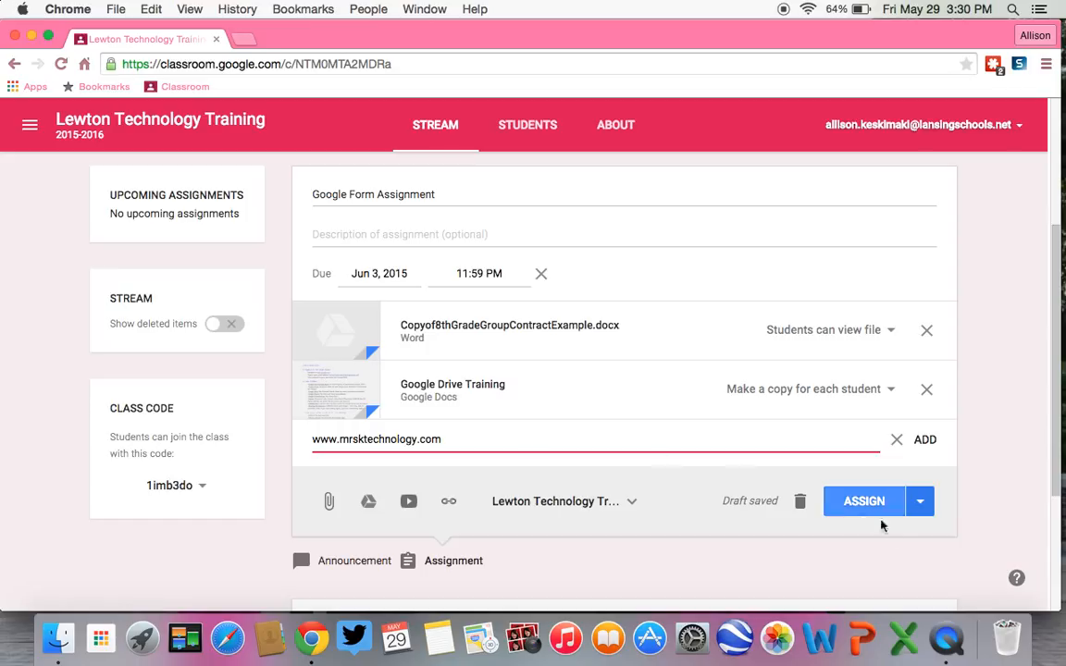
pyautogui.click(927, 441)
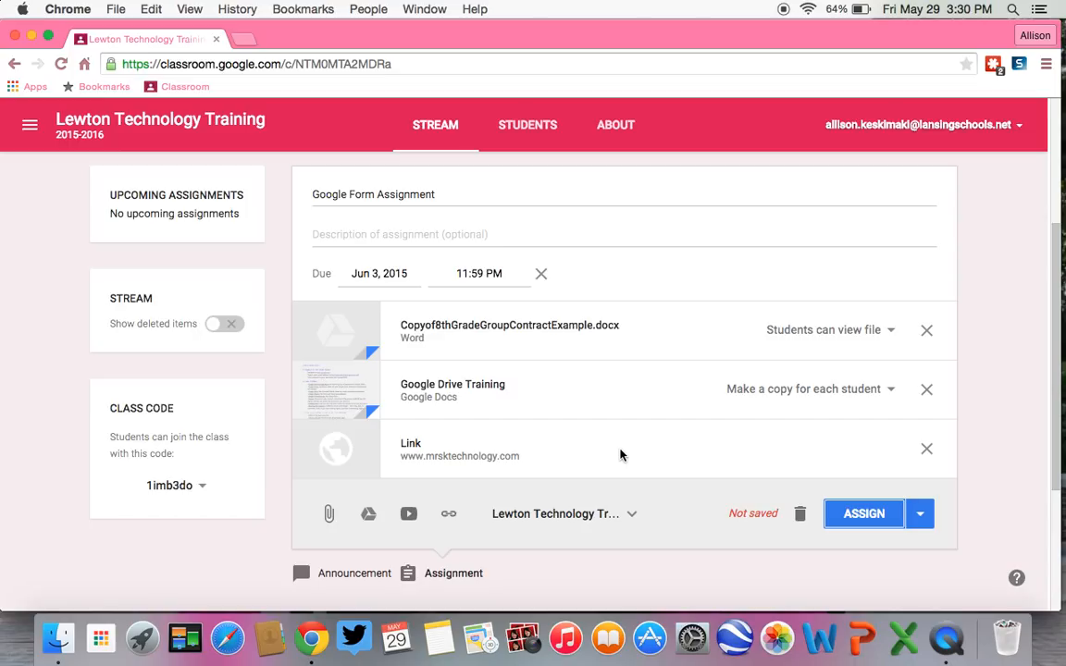
# Assign the completed Google Form Assignment to the class and review its post in the stream.
pyautogui.click(920, 515)
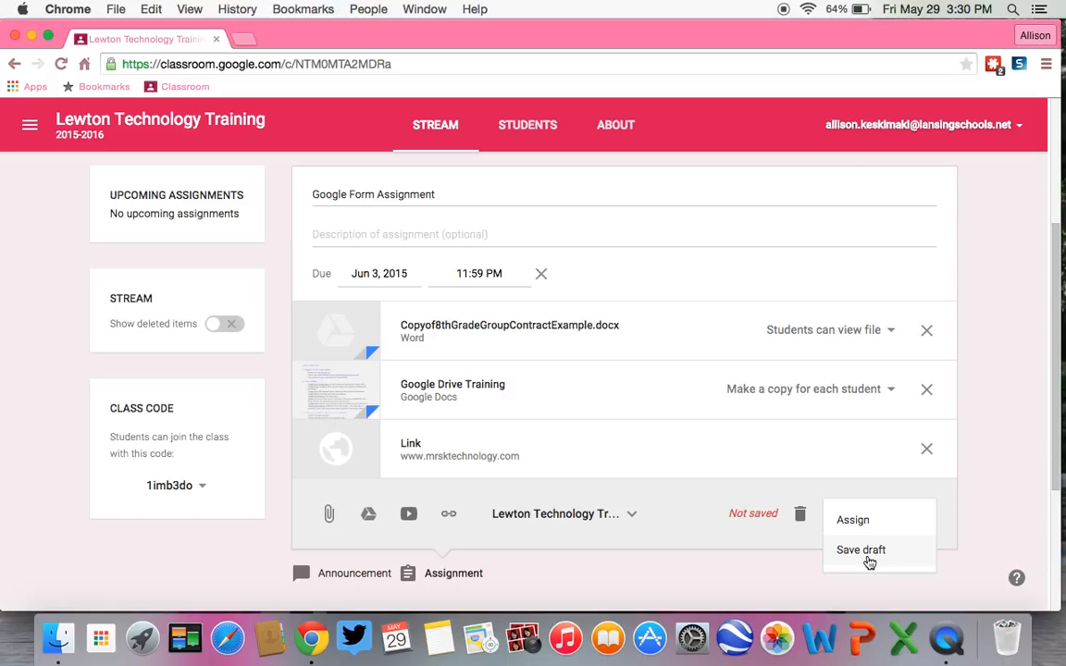
pyautogui.click(865, 524)
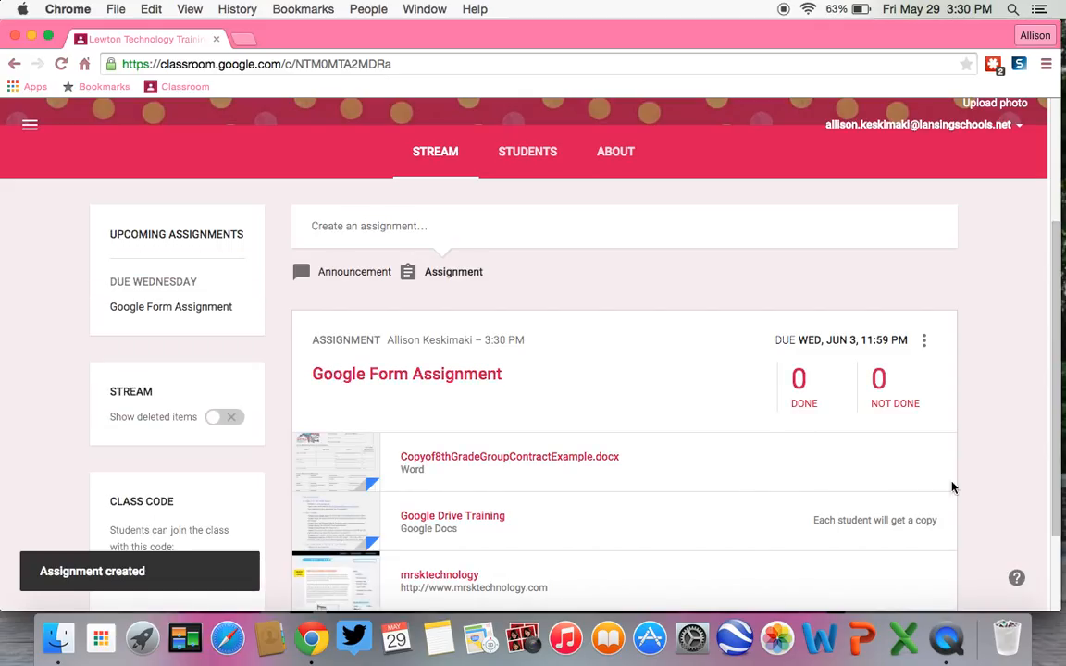
pyautogui.scroll(-3, 952, 485)
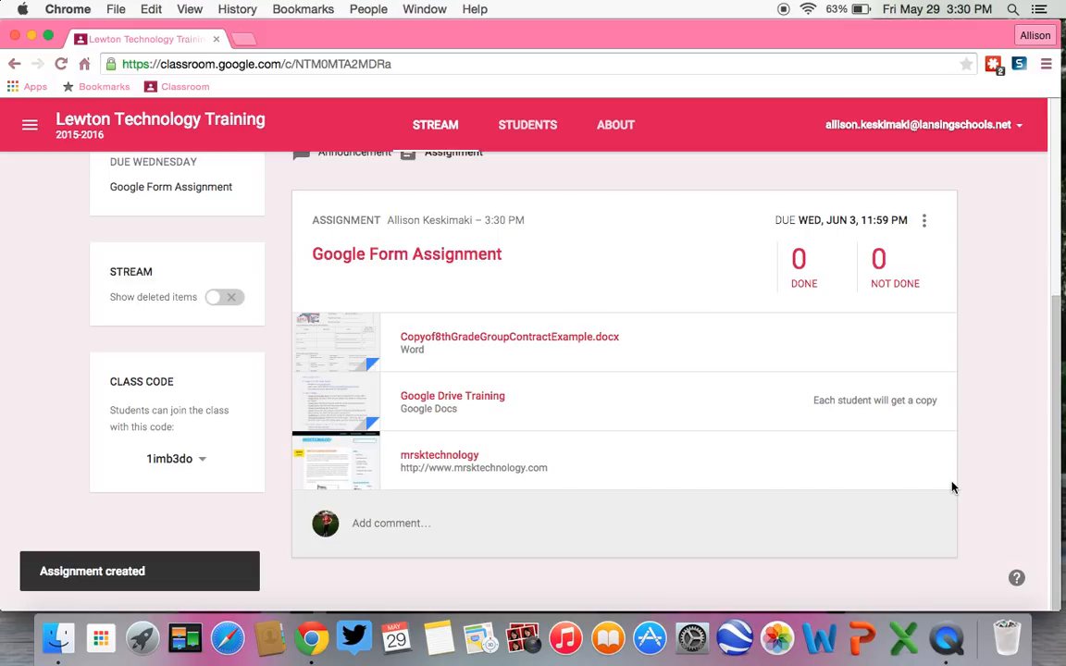